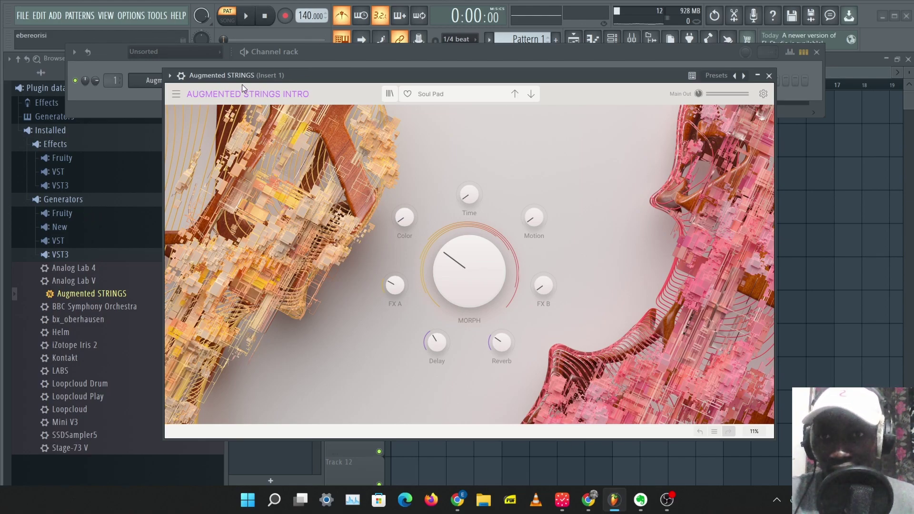
- Switch to Chrome and look over Arturia's catalog listing and free licence page for Augmented STRINGS Intro
left_click_drag(269, 79, 300, 84)
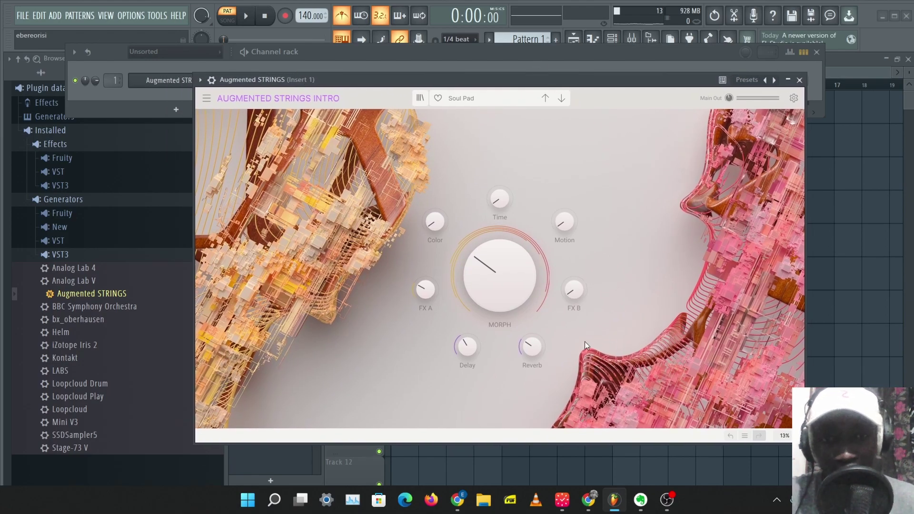
left_click(588, 500)
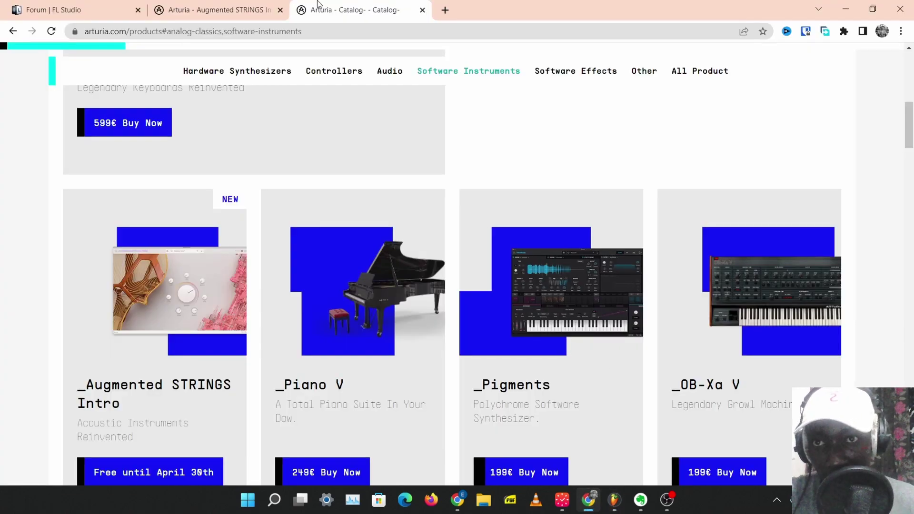
scroll(286, 214, "down", 4)
scroll(143, 266, "up", 1)
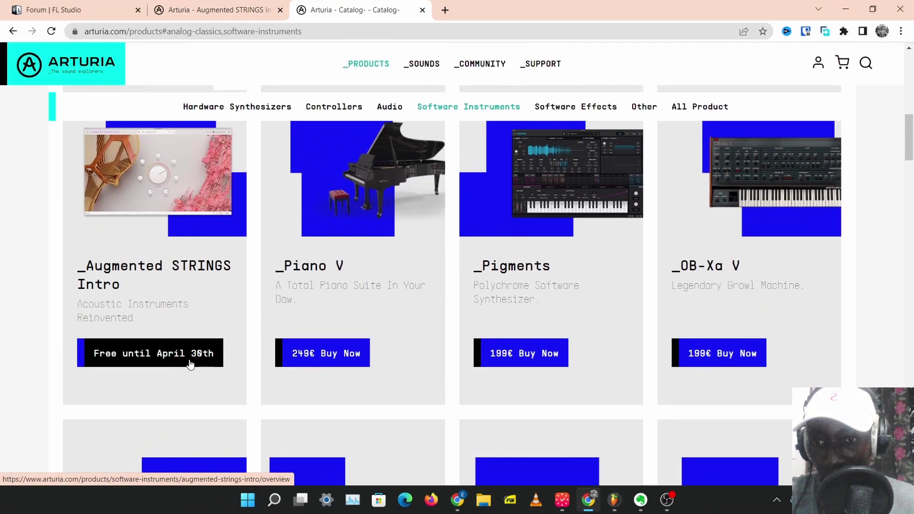
left_click(219, 9)
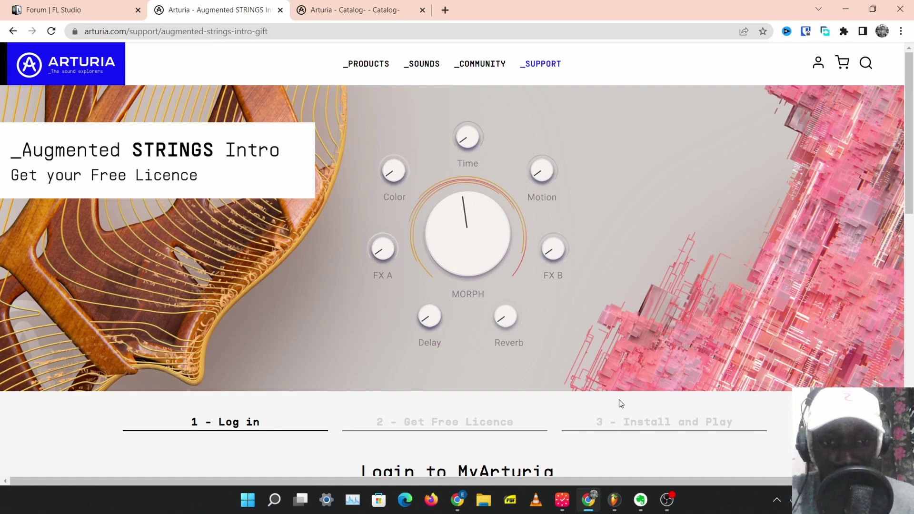
- Return to FL Studio, try the Soul Pad preset with Morph fully down, and load the Arrival preset from the Strings category
key("alt+Tab")
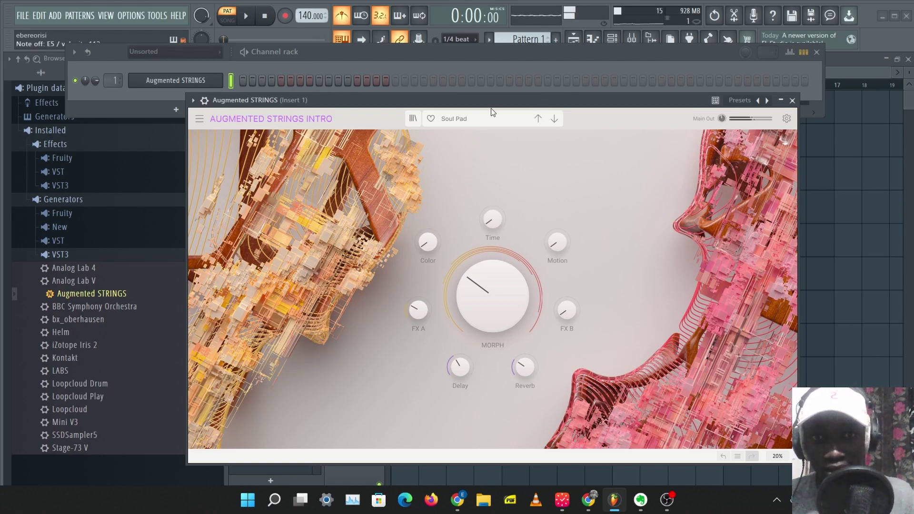
left_click_drag(475, 316, 500, 261)
left_click(481, 118)
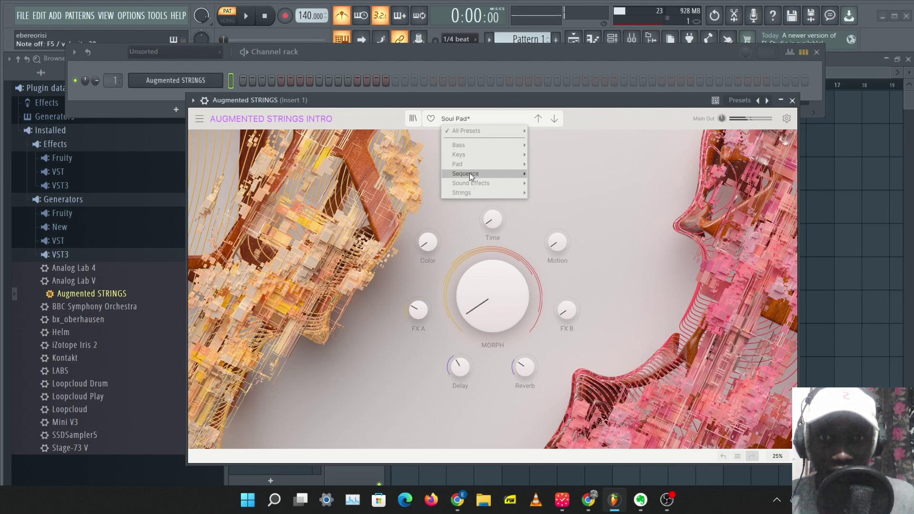
mouse_move(476, 193)
left_click(548, 193)
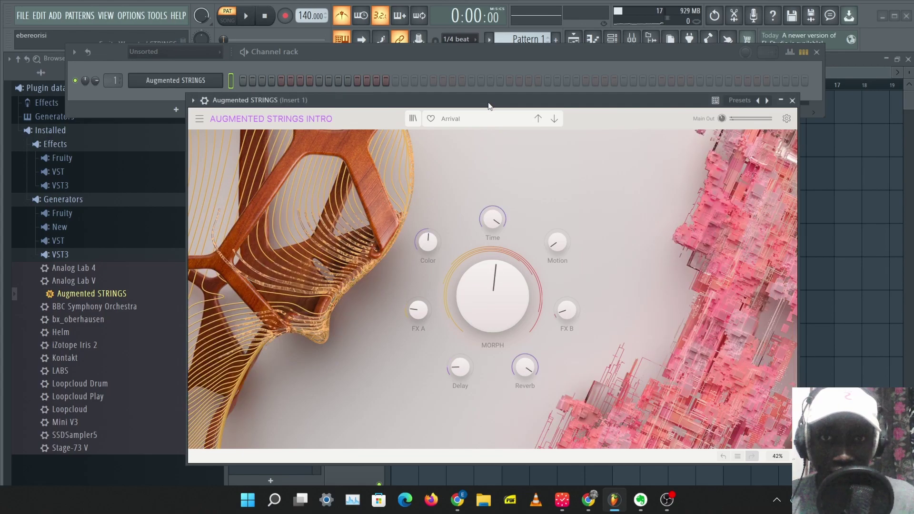
- Sweep Arrival's Morph knob down to minimum and up to 1.00, and settle it at about the midpoint
left_click_drag(496, 278, 495, 314)
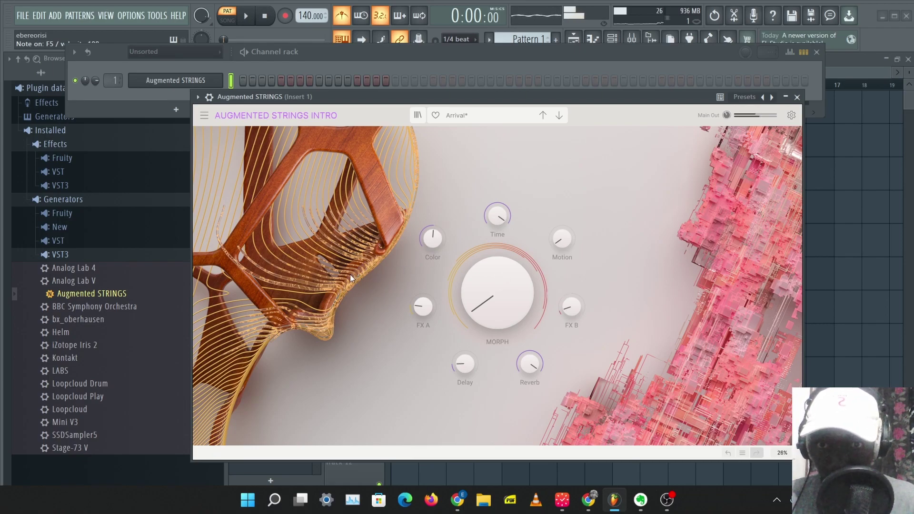
left_click_drag(496, 299, 496, 259)
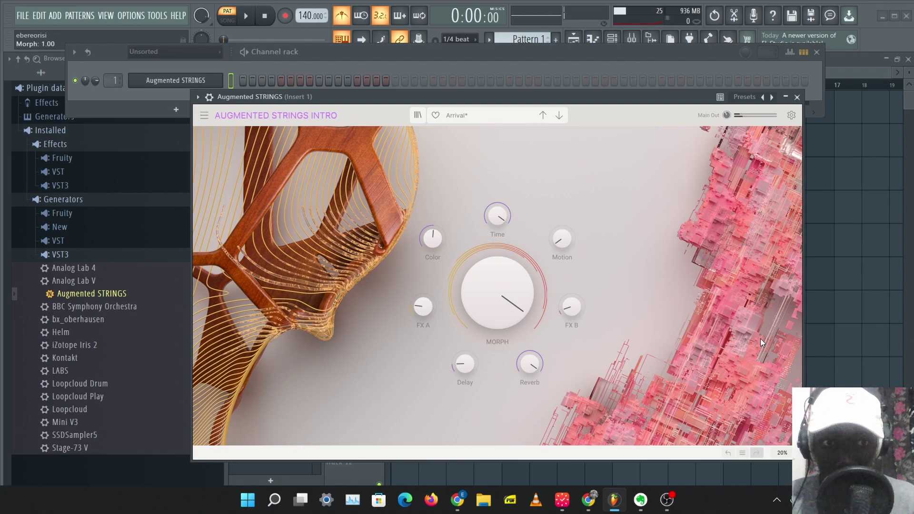
left_click_drag(537, 309, 537, 329)
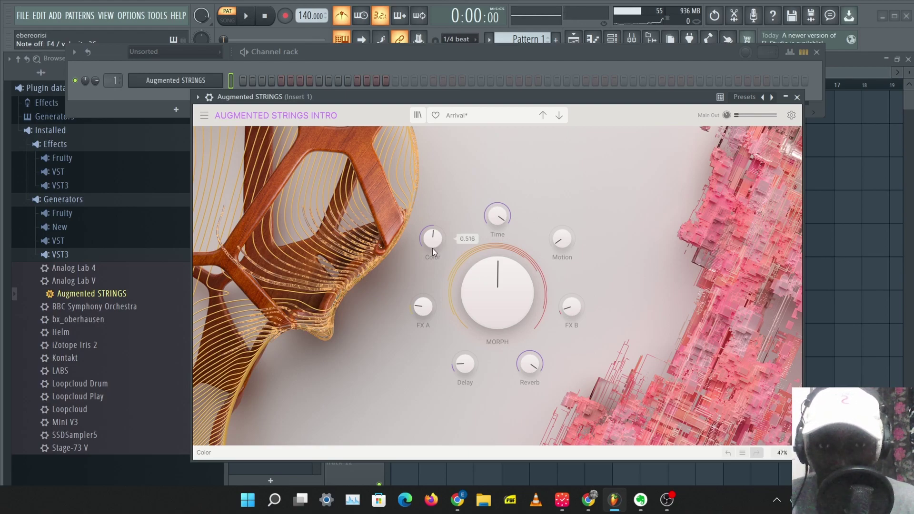
- Raise the Color knob to 1.00 and lower it to about two thirds
left_click_drag(433, 248, 432, 210)
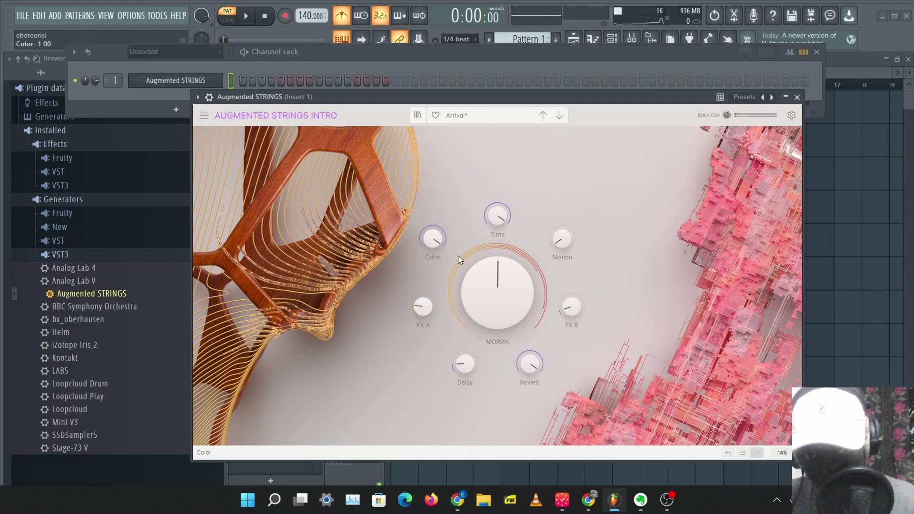
mouse_move(435, 237)
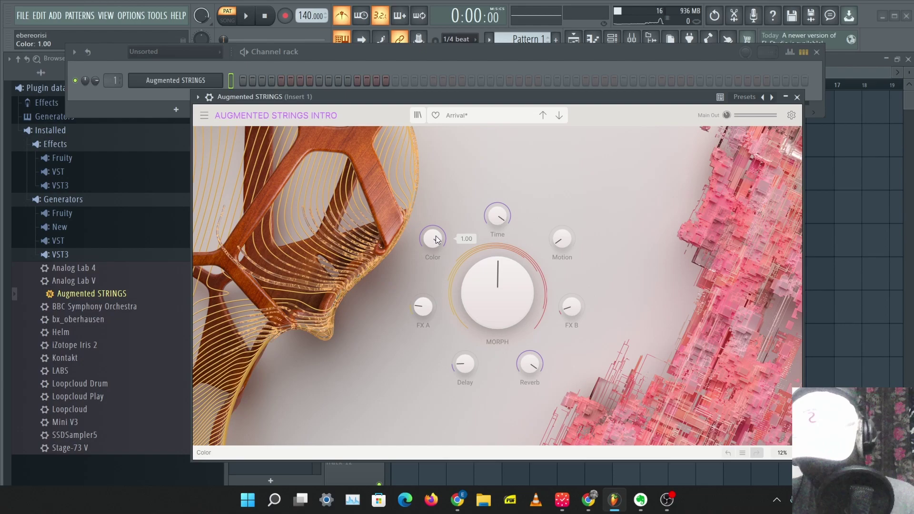
left_click_drag(437, 238, 438, 272)
- Try the Time knob, raise Motion to 1.00, and reset Motion to 0.00
left_click_drag(498, 215, 493, 196)
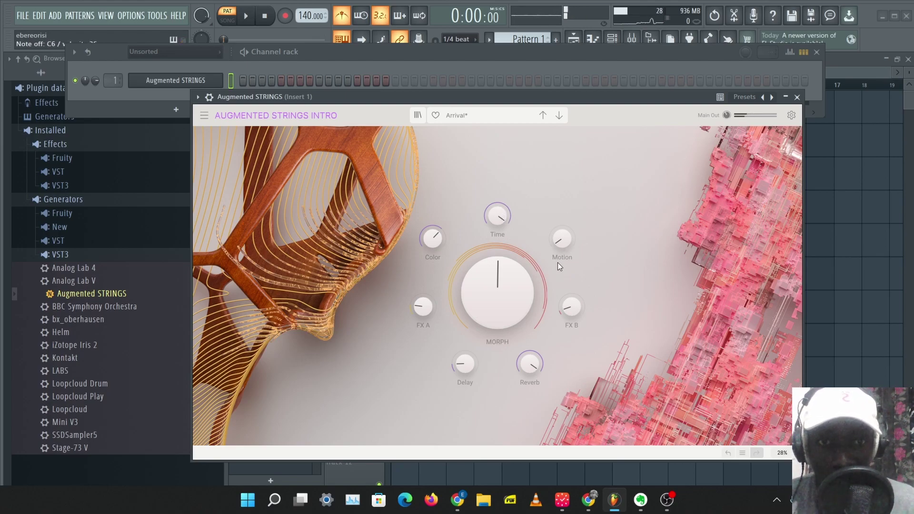
left_click_drag(558, 247, 558, 212)
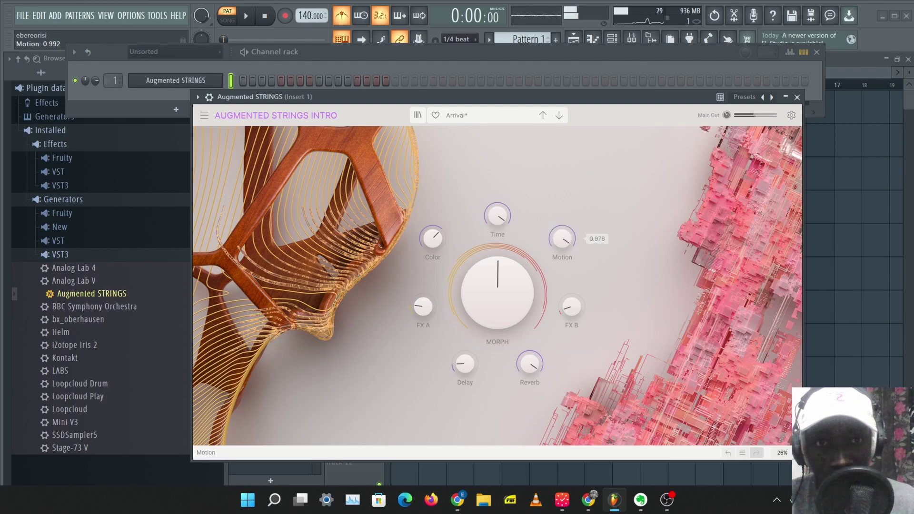
double_click(565, 242)
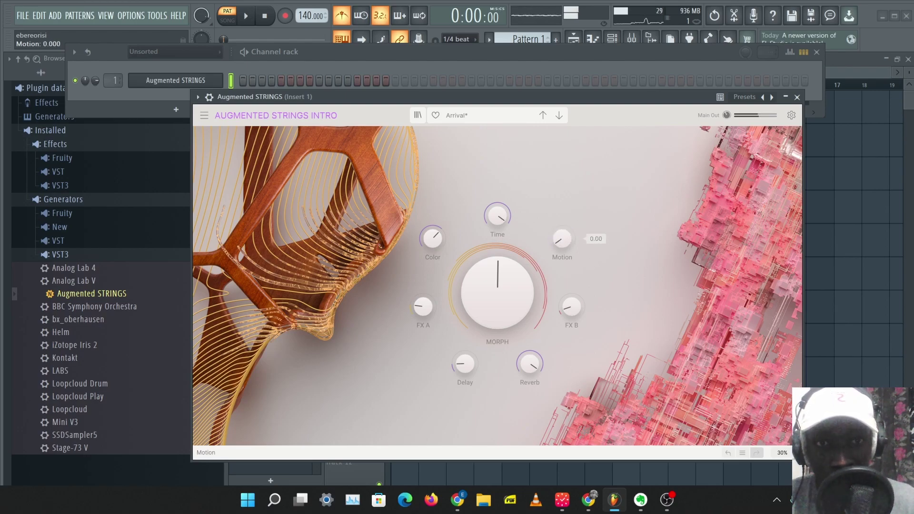
- Try different FX A and FX B amounts, settling FX A at 0.168 and FX B at about three quarters
left_click_drag(423, 309, 422, 297)
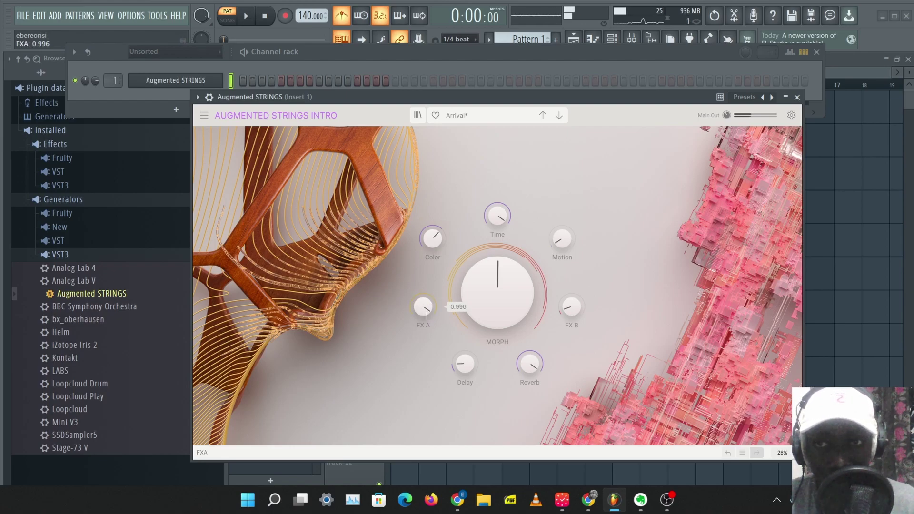
left_click_drag(423, 297, 456, 297)
left_click_drag(572, 308, 572, 252)
mouse_move(423, 308)
left_mouse_down()
mouse_move(423, 369)
mouse_move(424, 290)
left_mouse_up()
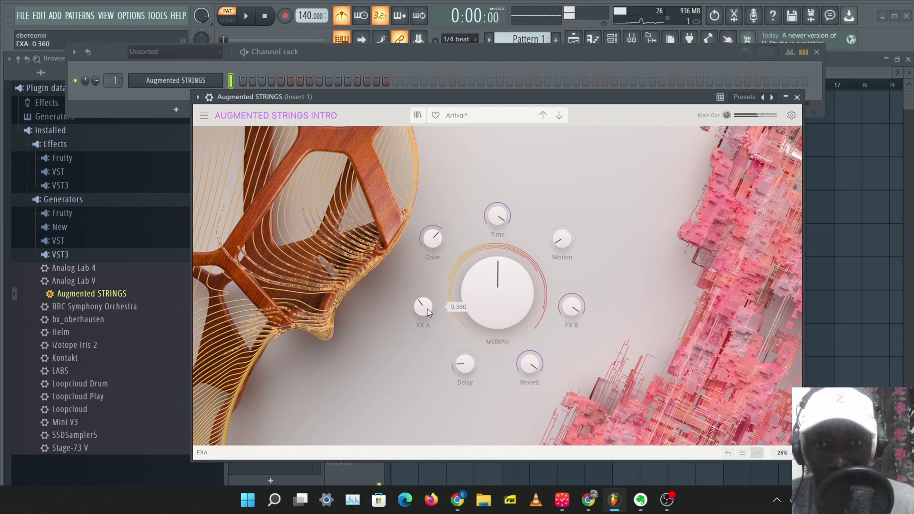
mouse_move(572, 308)
left_mouse_down()
mouse_move(573, 333)
mouse_move(572, 310)
left_mouse_up()
left_click_drag(422, 307, 423, 284)
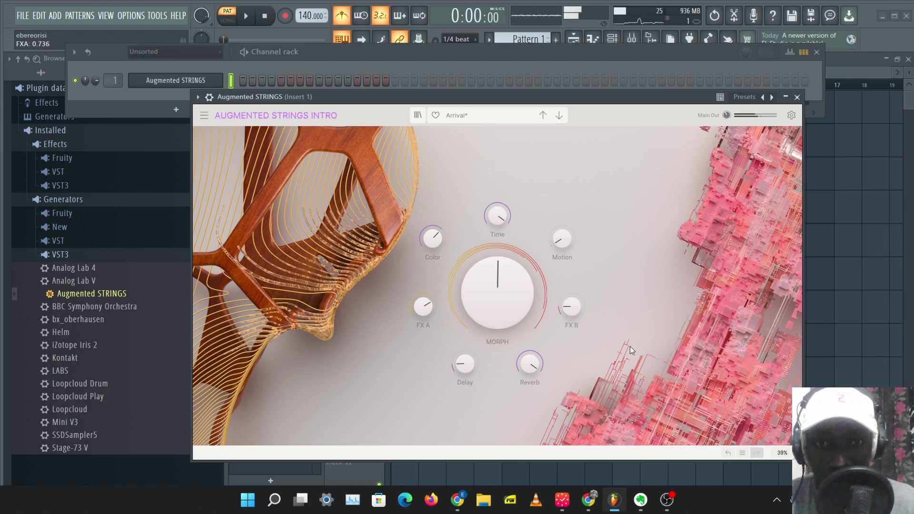
left_click_drag(571, 307, 571, 286)
left_click_drag(423, 307, 423, 328)
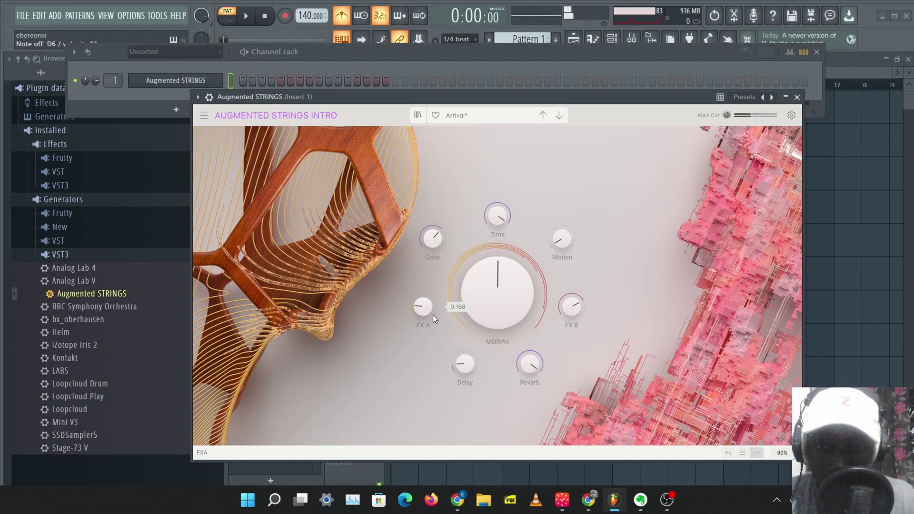
- Raise the Delay knob to 1.00 and turn it all the way down to zero
left_click_drag(454, 377, 454, 324)
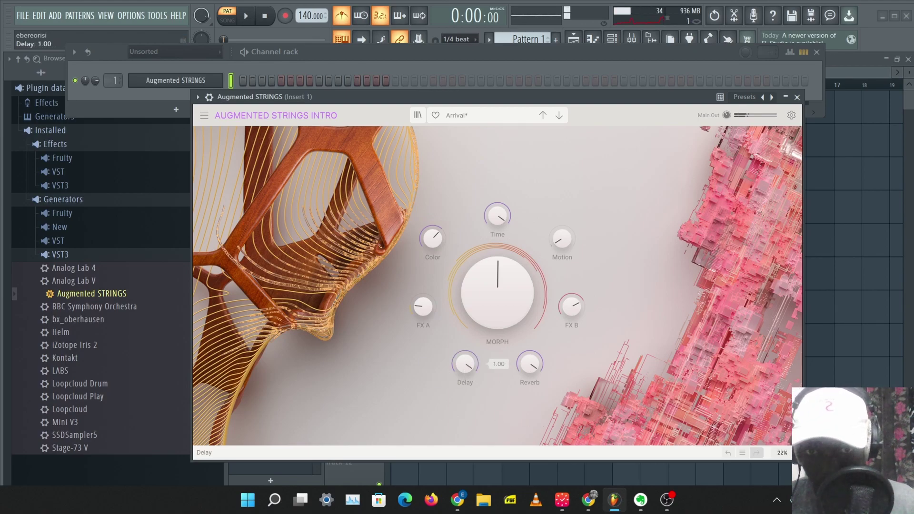
double_click(466, 365)
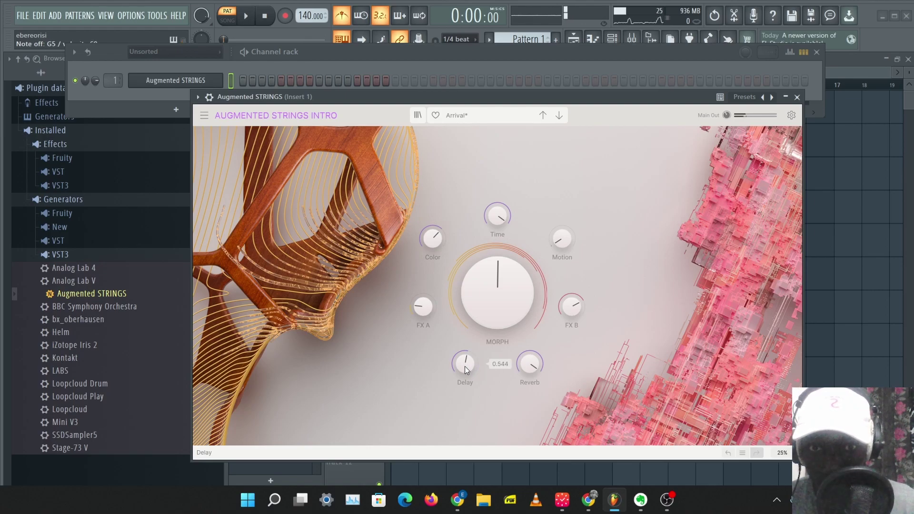
left_click_drag(465, 366, 465, 418)
- Try Reverb at 1.00 and 0.00, settle it slightly above the midpoint, and lower FX B to about one third
left_click_drag(530, 367, 528, 291)
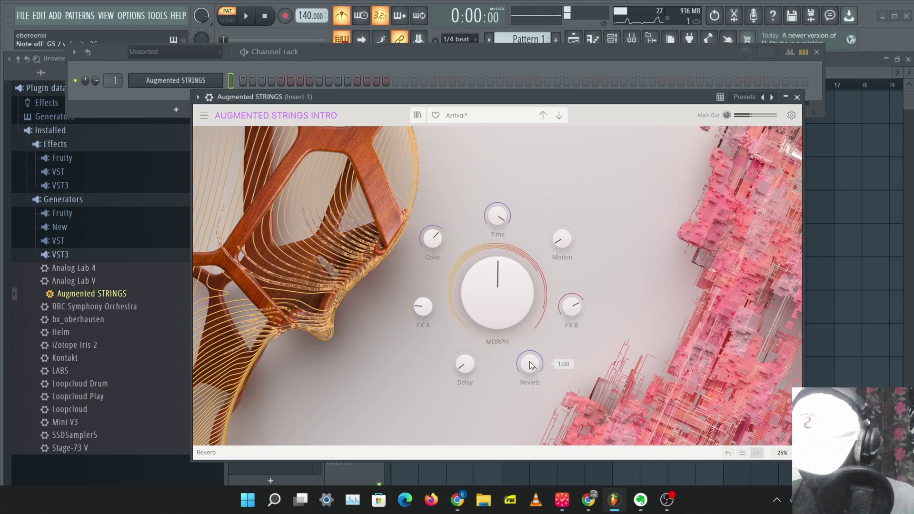
left_click_drag(529, 364, 530, 440)
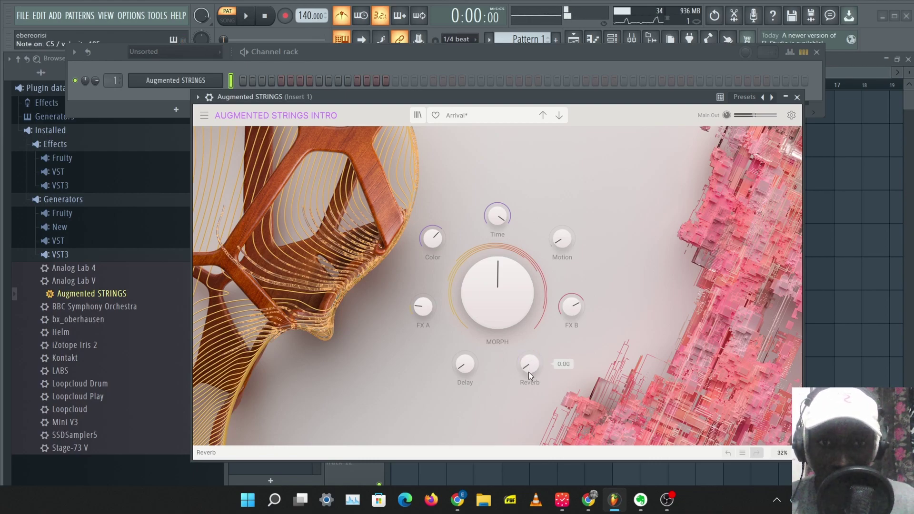
left_click_drag(529, 372, 532, 362)
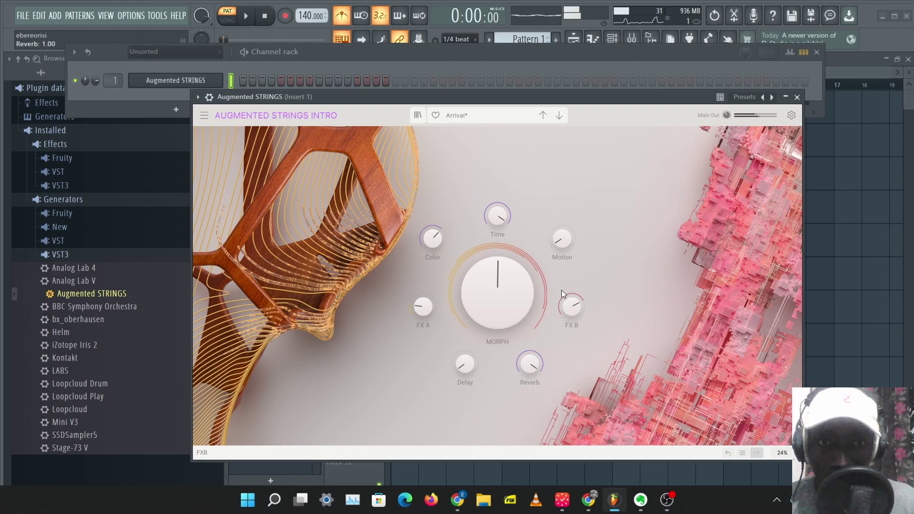
left_click_drag(567, 301, 567, 333)
left_click_drag(528, 367, 529, 387)
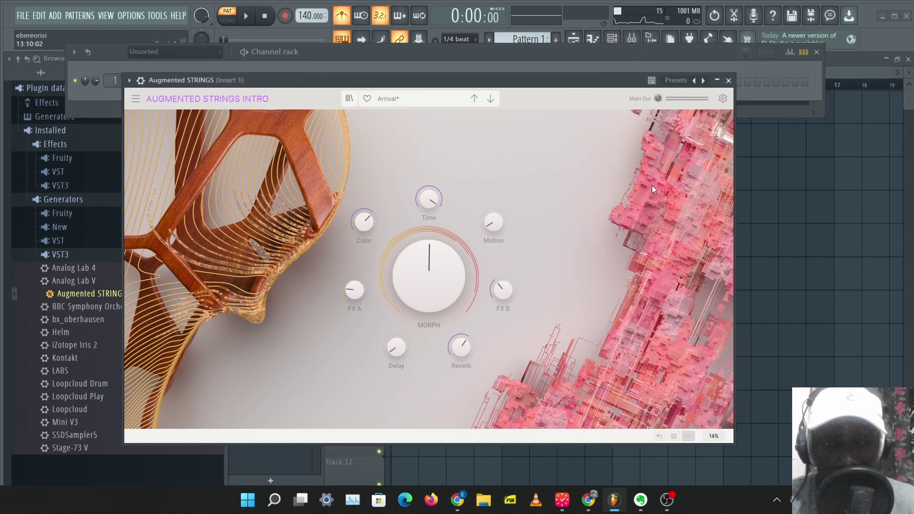
- Set Enable Animations to OFF in the plugin's global settings and close the settings
left_click(722, 100)
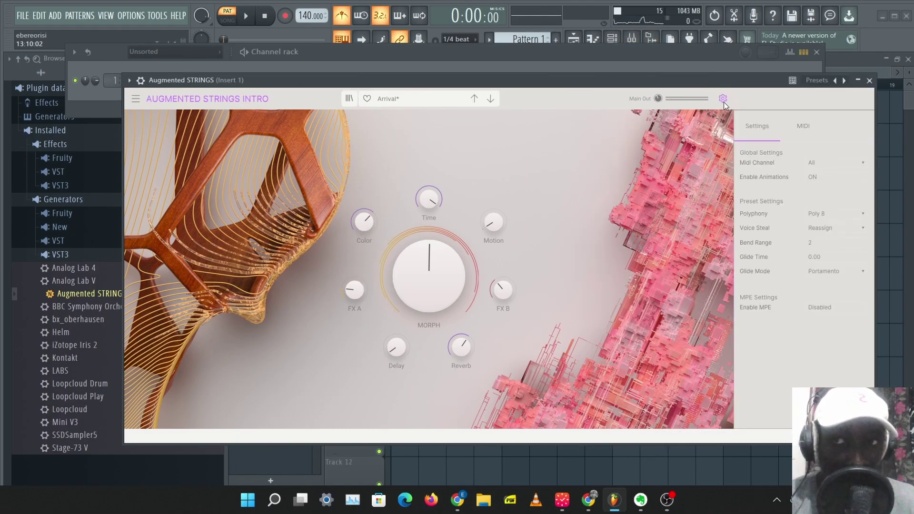
left_click(817, 176)
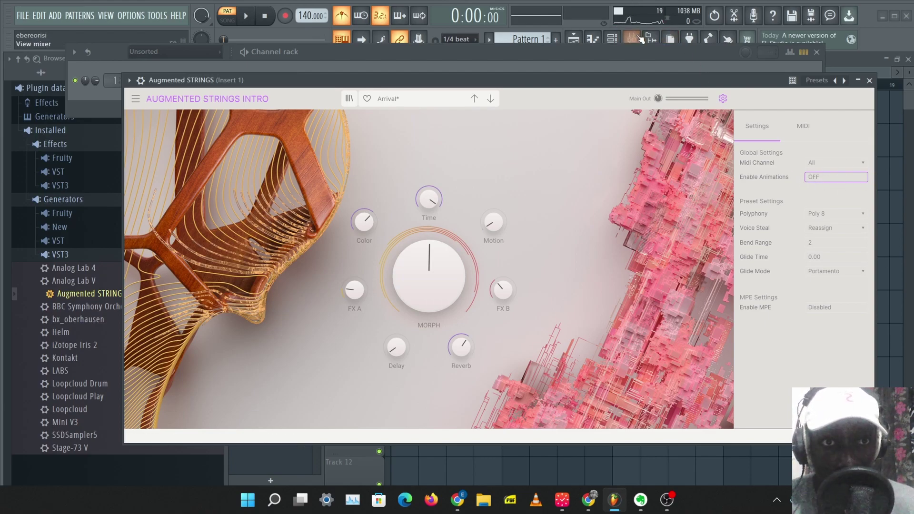
left_click(723, 98)
left_click_drag(479, 79, 526, 80)
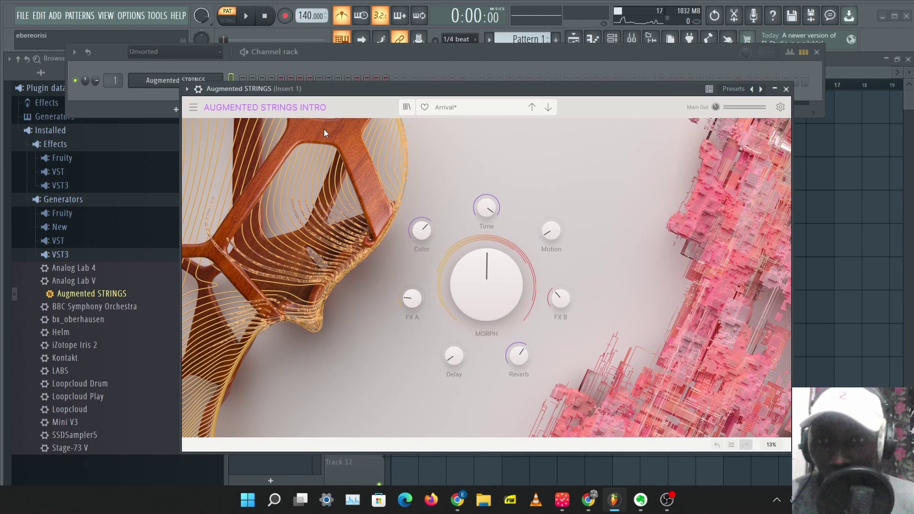
- Examine the plugin's window-resize and help options, and look through its edit history
left_click(196, 107)
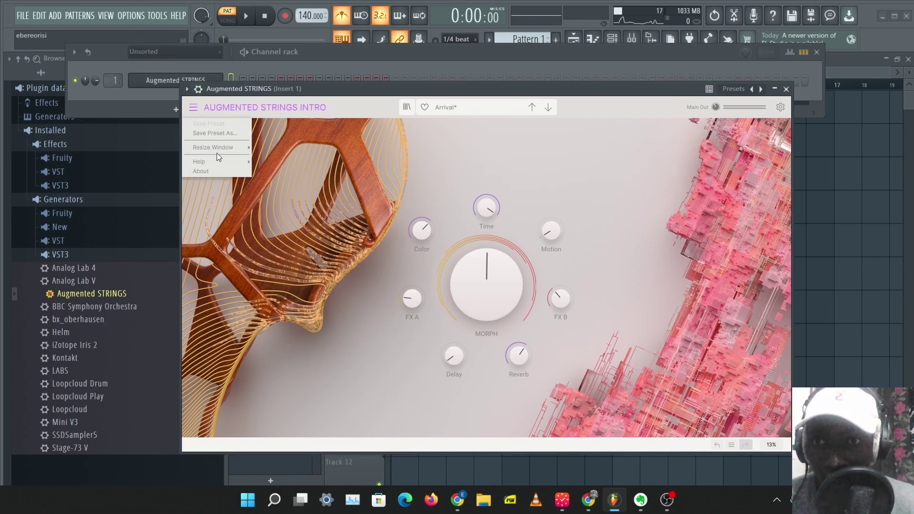
mouse_move(230, 148)
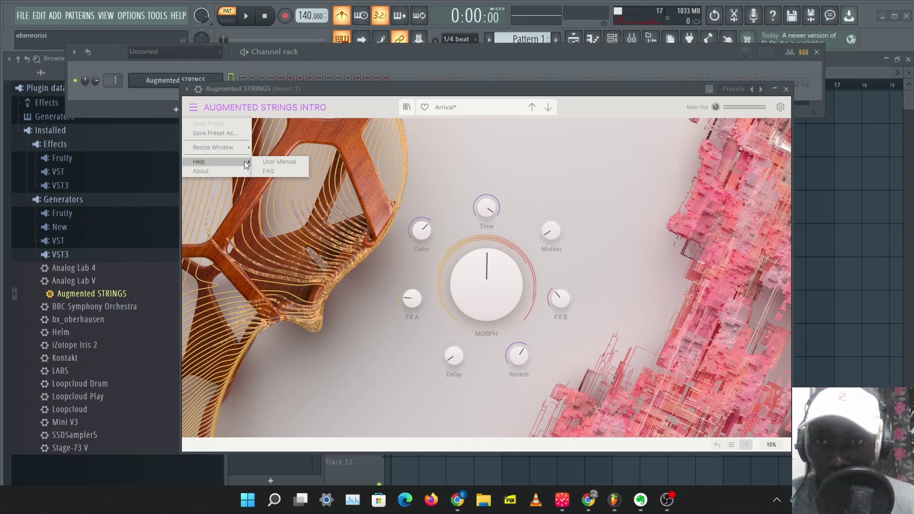
left_click(333, 196)
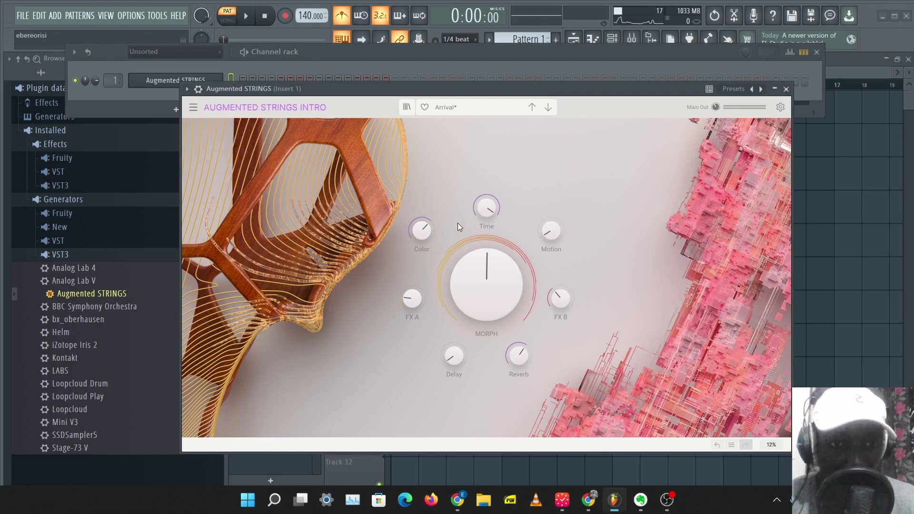
left_click(731, 445)
scroll(685, 398, "down", 4)
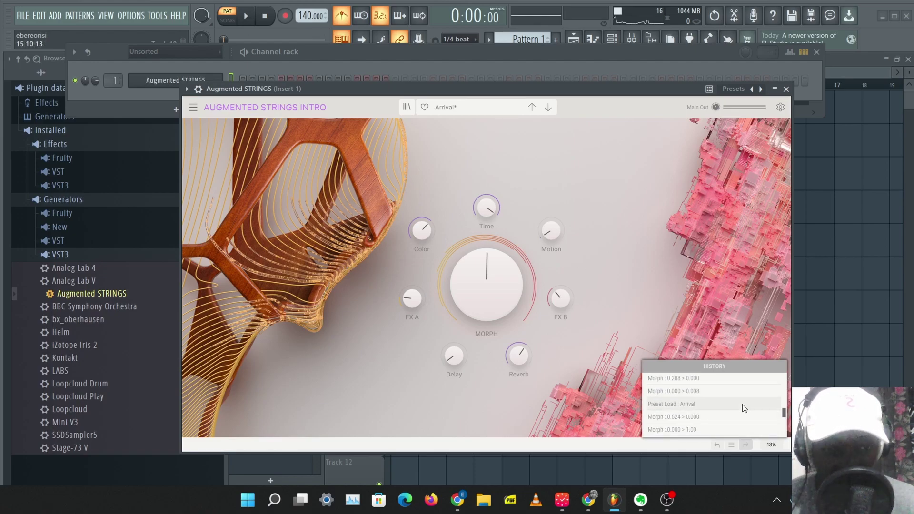
left_click(731, 445)
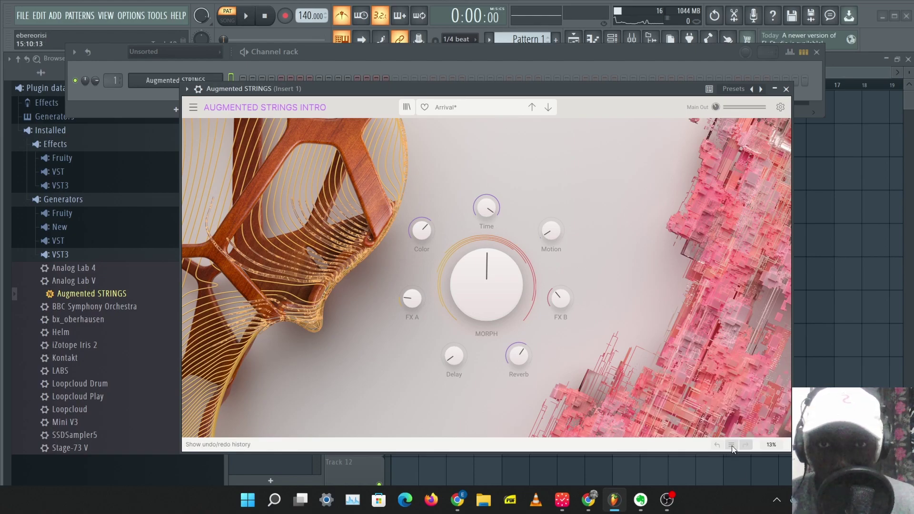
- Open the preset browser, try adding the Plucked Bass type to the Strings filter, and remove Plucked Bass again
left_click(407, 107)
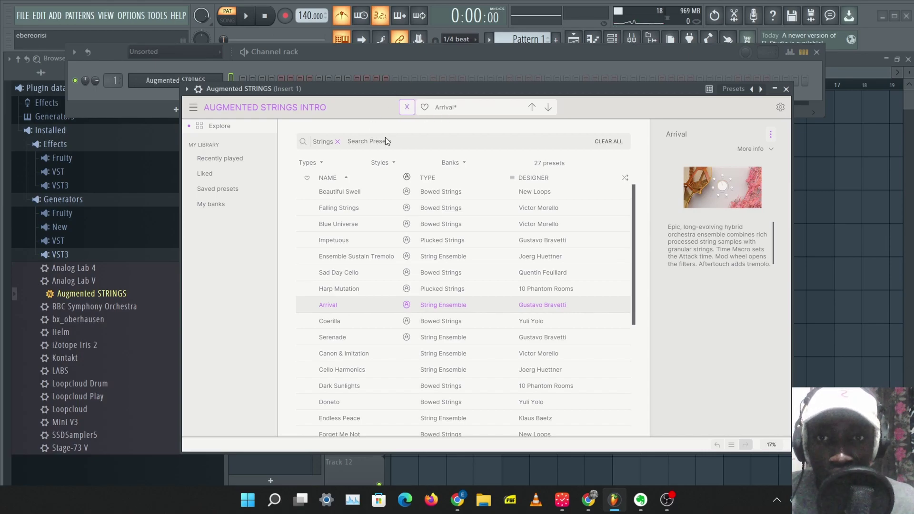
left_click(314, 164)
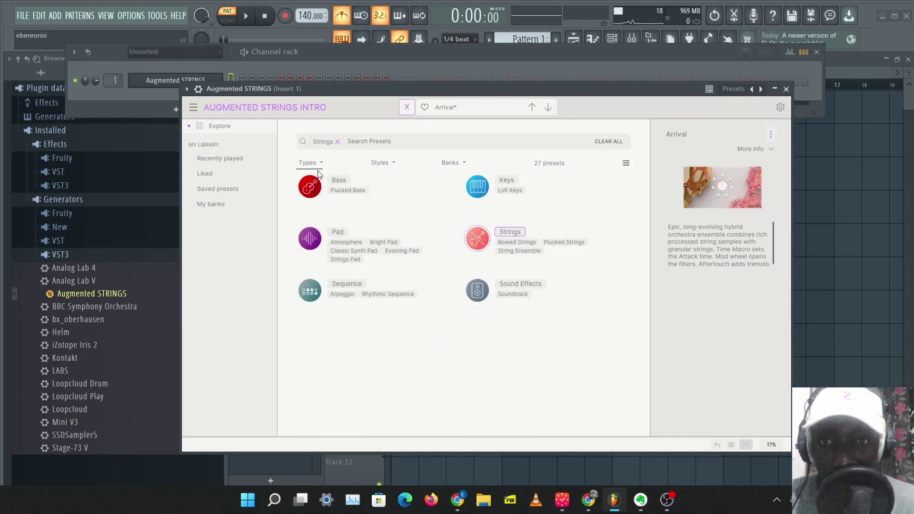
left_click(347, 189)
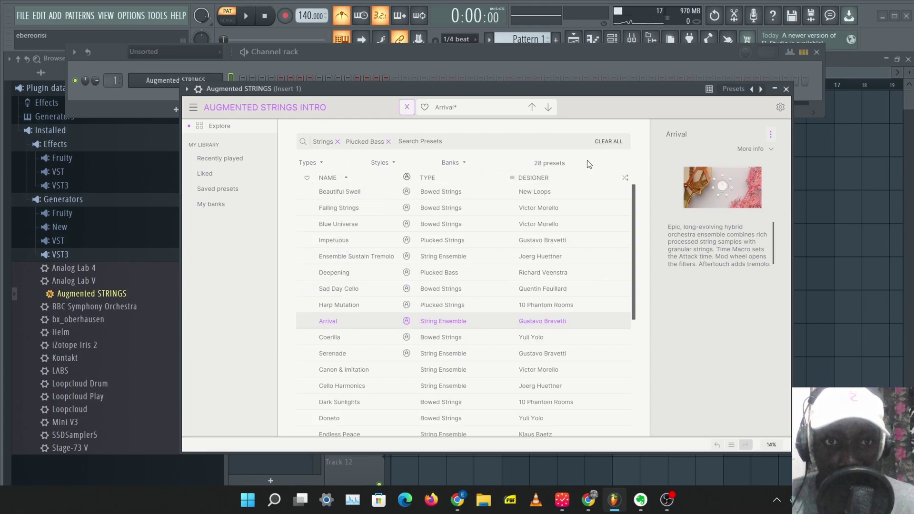
left_click(387, 142)
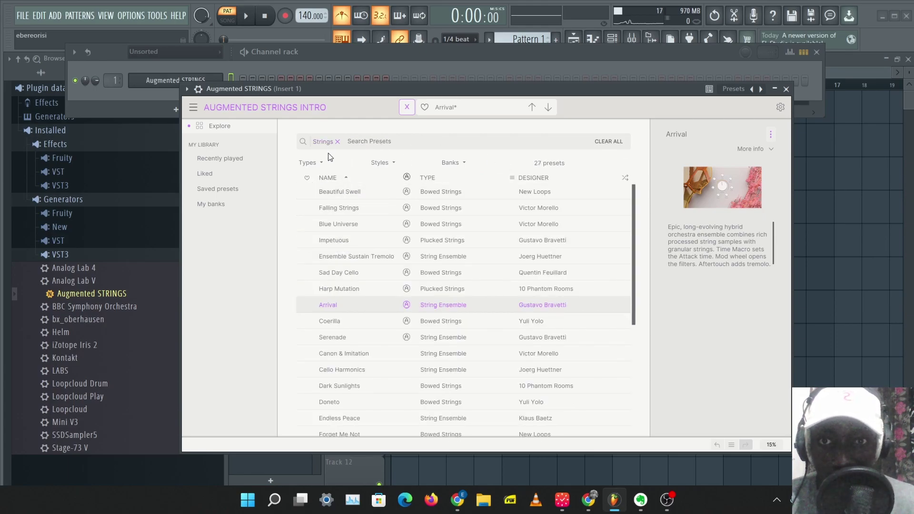
- Filter the presets by the Hip Hop/Trap genre only, removing the Strings filter, and load the Impetuous preset
left_click(322, 162)
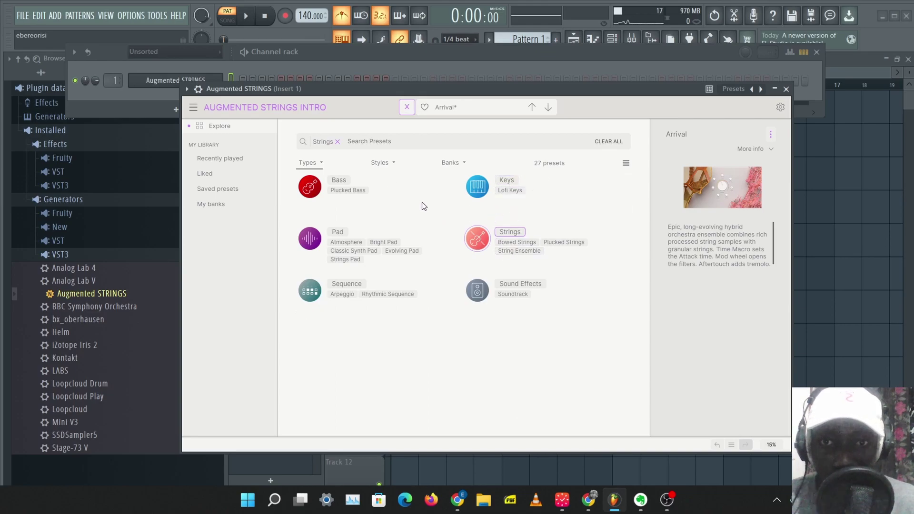
left_click(385, 163)
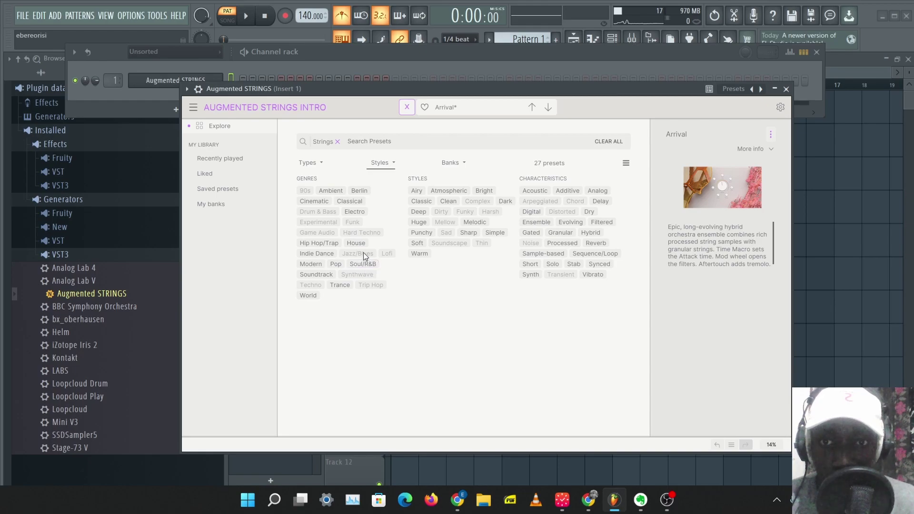
left_click(324, 244)
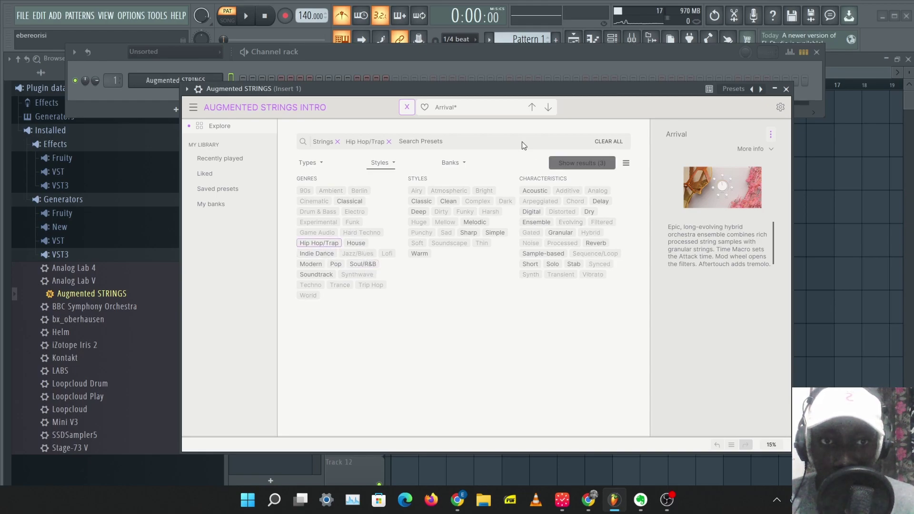
left_click(336, 141)
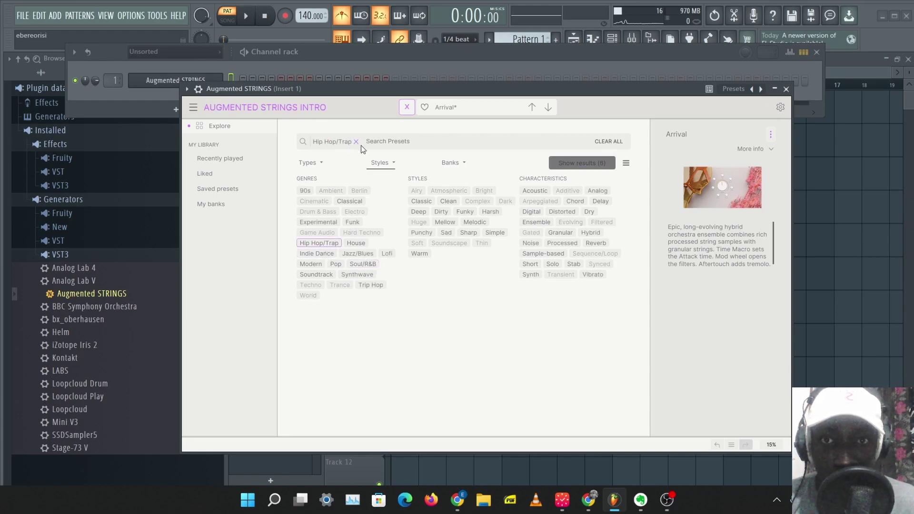
left_click(595, 166)
double_click(356, 187)
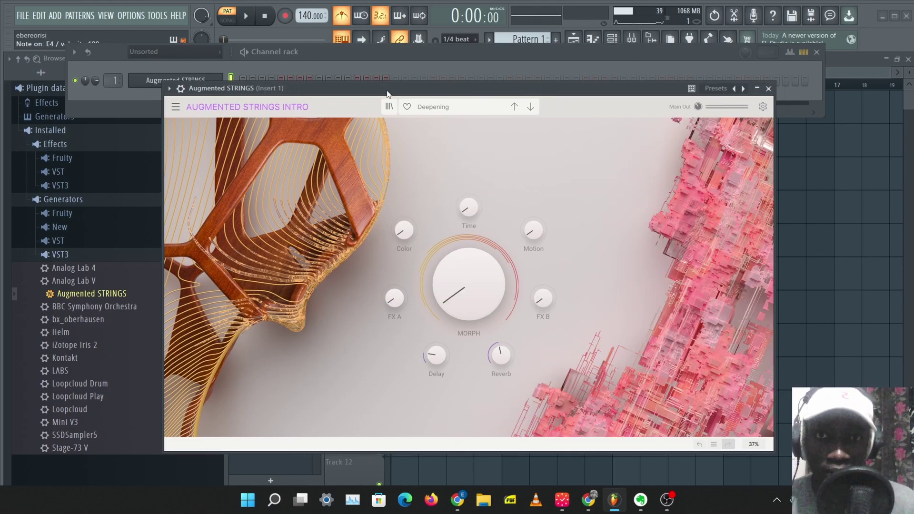
- Audition the Forget Me Not and Il Violino presets from the Hip Hop/Trap results
left_click(389, 107)
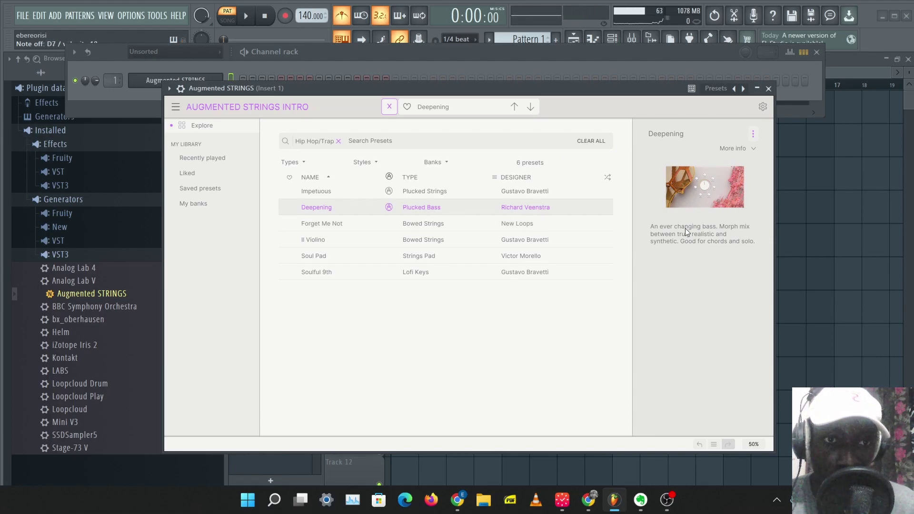
double_click(362, 224)
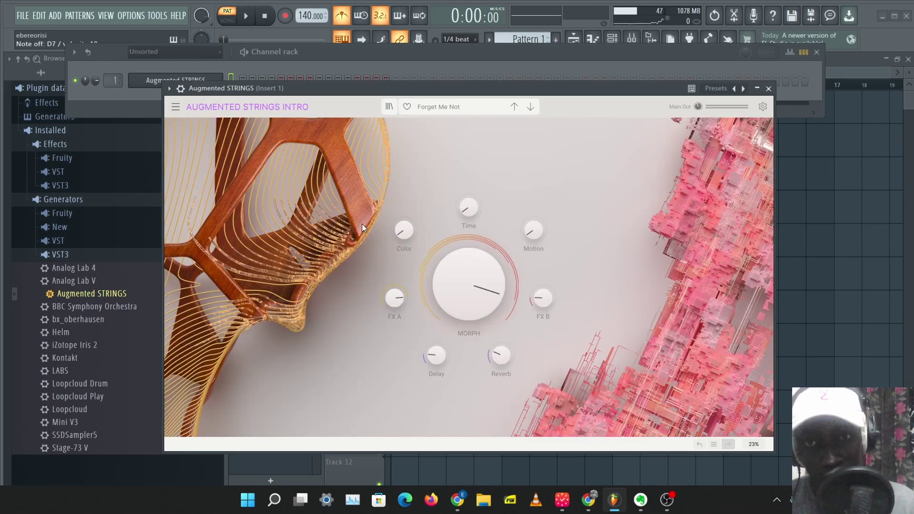
left_click(389, 106)
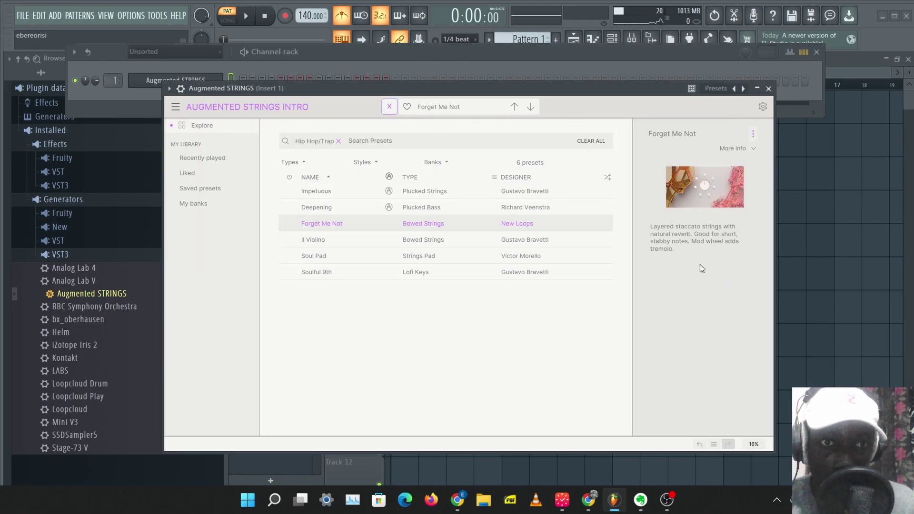
double_click(315, 239)
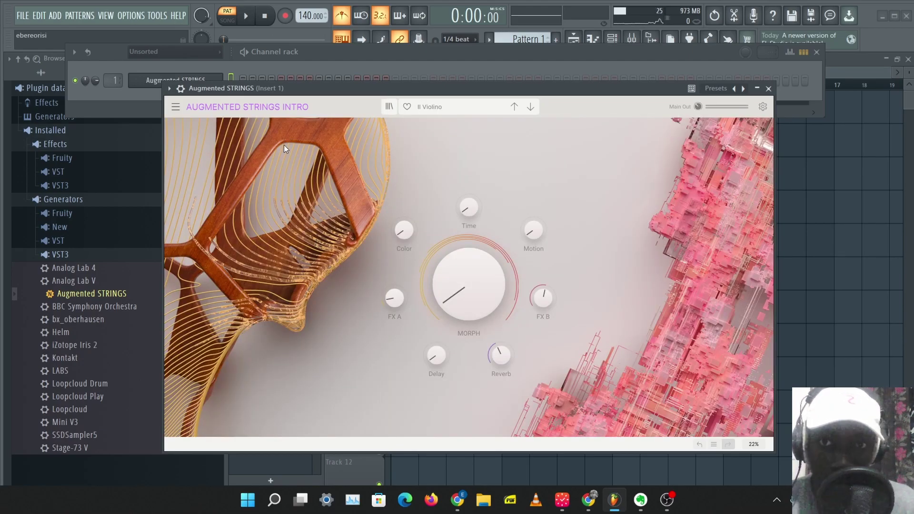
- Return to the preset browser, select the Impetuous preset, and close the browser
left_click(389, 107)
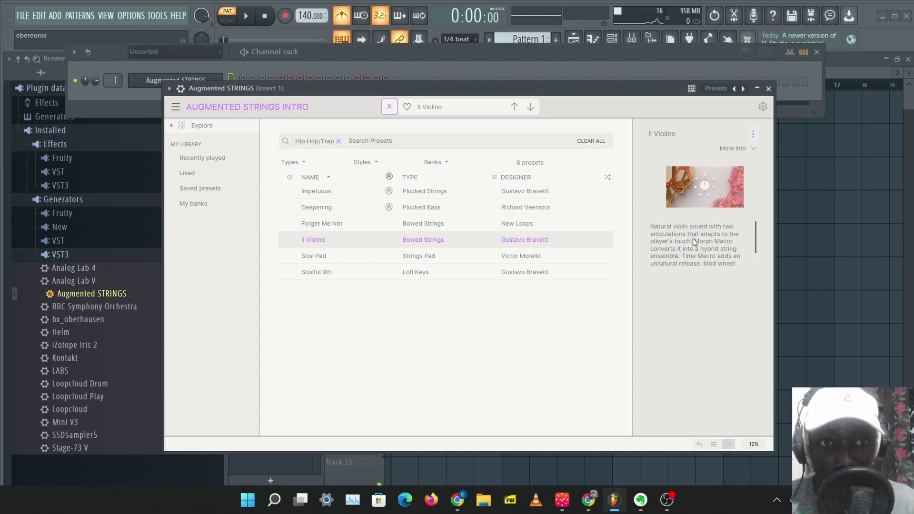
left_click(355, 190)
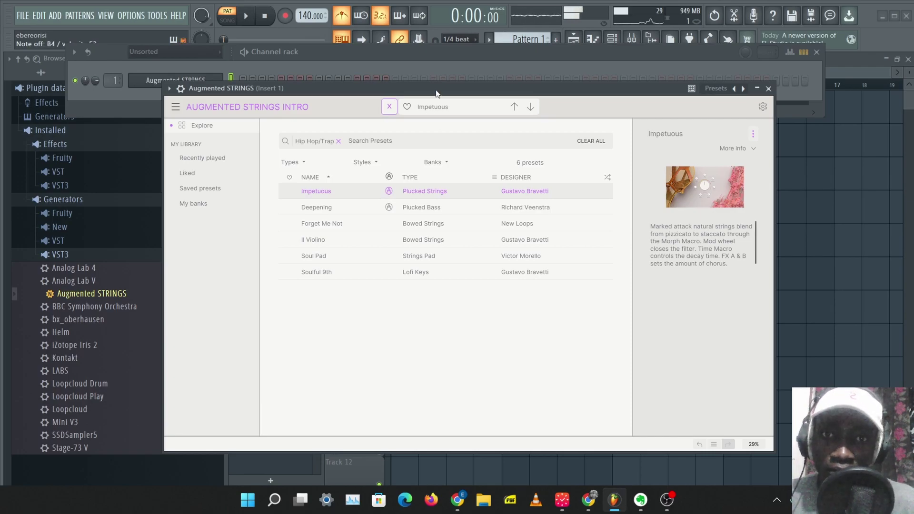
left_click(394, 109)
- Load the Dark Sunlights preset from the Strings category of the preset list
left_click(439, 110)
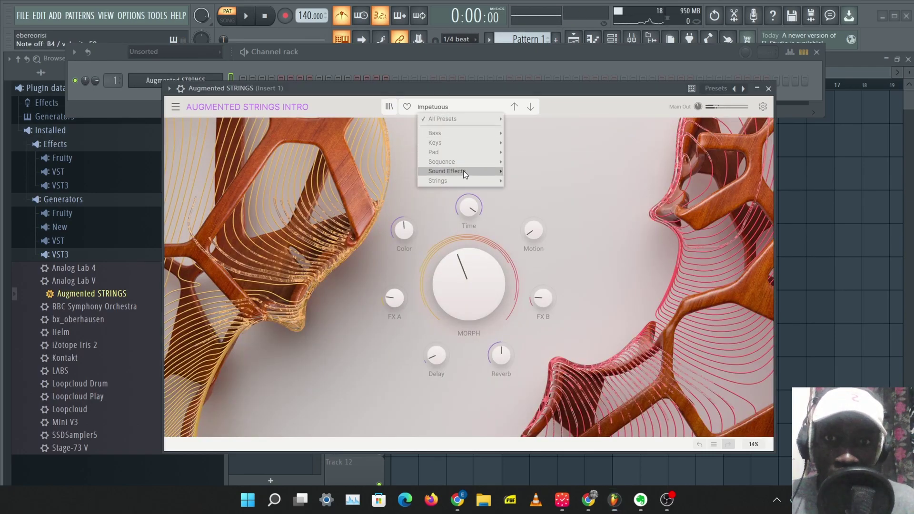
mouse_move(463, 182)
left_click(531, 236)
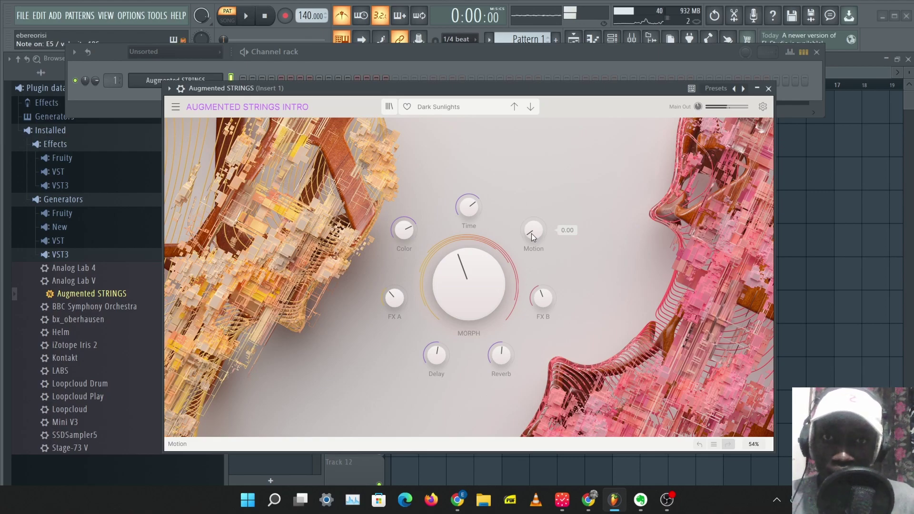
- Load the Anticipation preset from the Pad category and move the plugin window higher on the screen
left_click(454, 113)
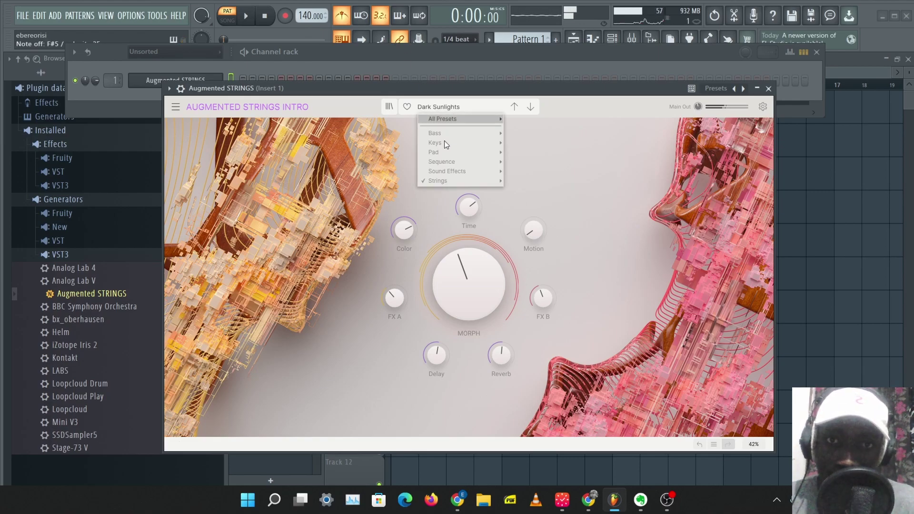
mouse_move(450, 152)
left_click(558, 153)
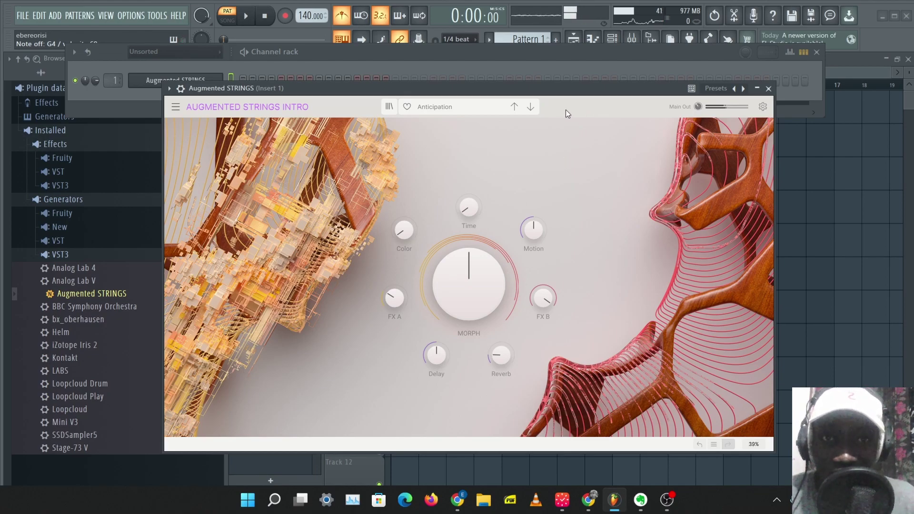
left_click_drag(497, 90, 480, 67)
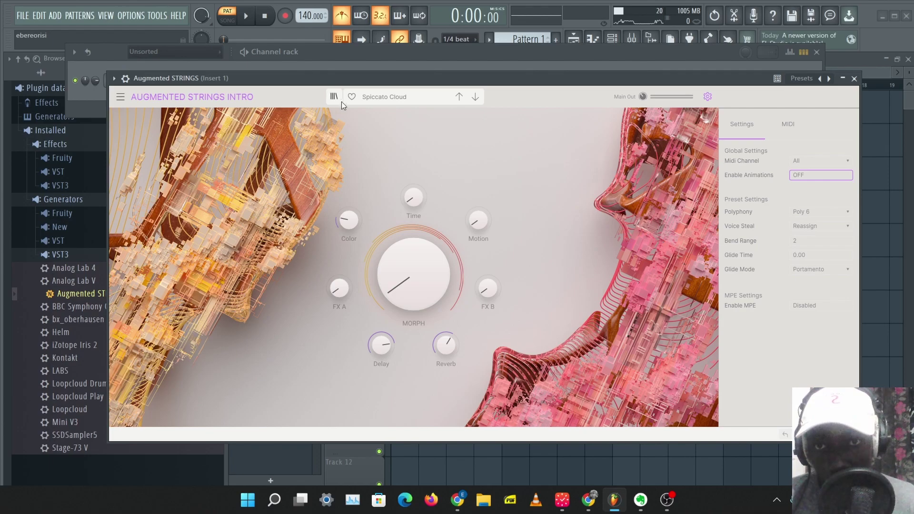
- View the preset categories, check Arturia's Augmented STRINGS Intro licence page in Chrome, and return to FL Studio, repositioning the plugin window
left_click(409, 101)
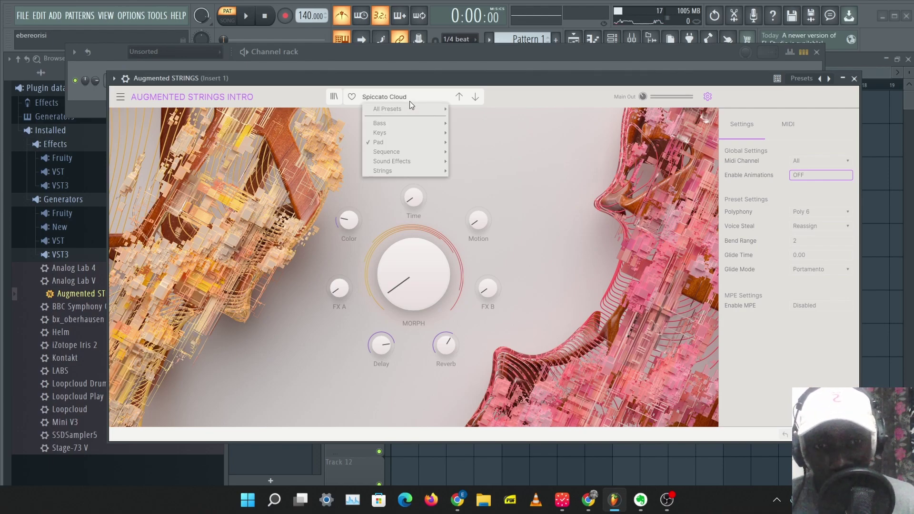
left_click(588, 499)
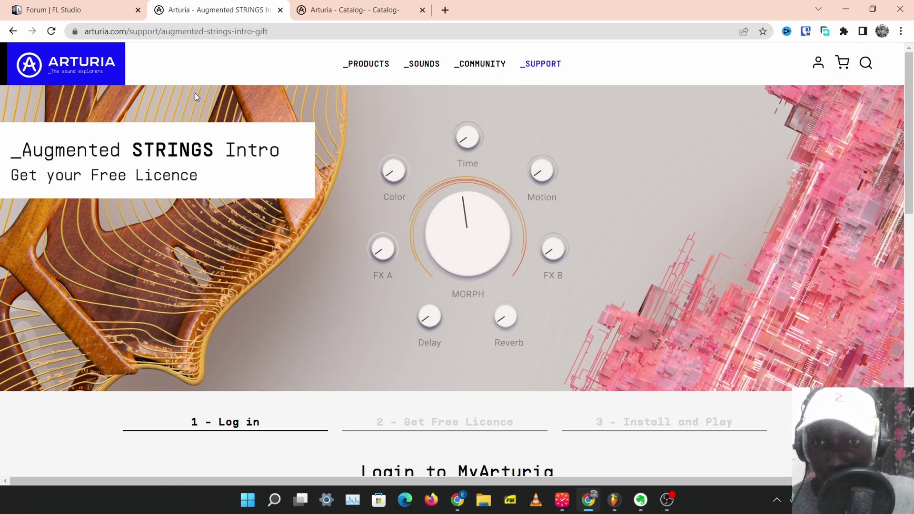
left_click(841, 4)
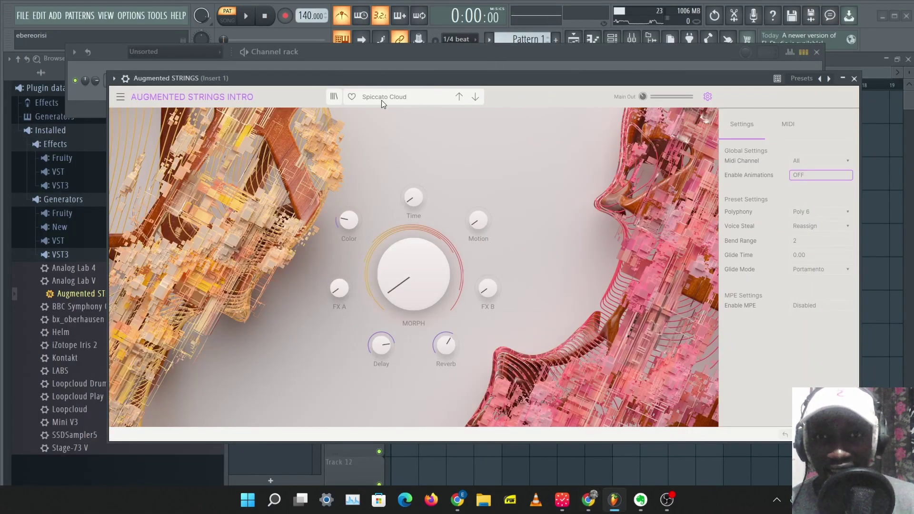
left_click_drag(442, 84, 408, 88)
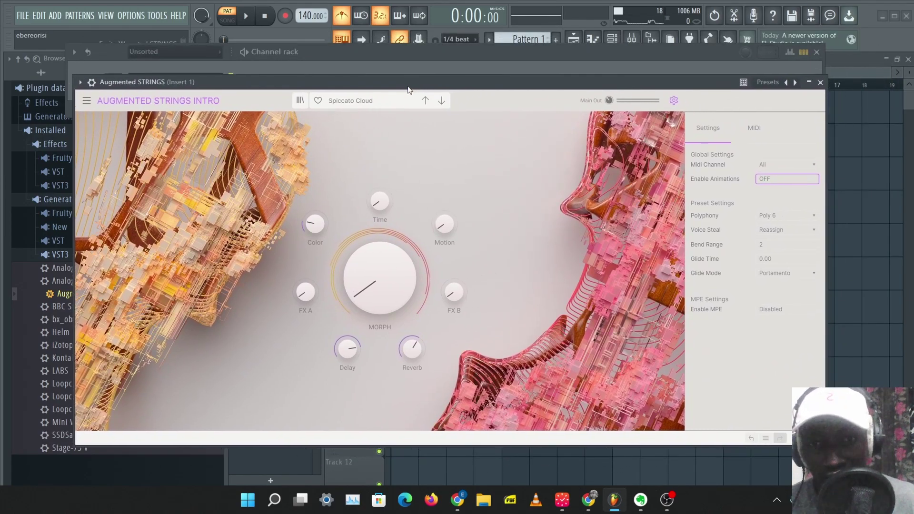